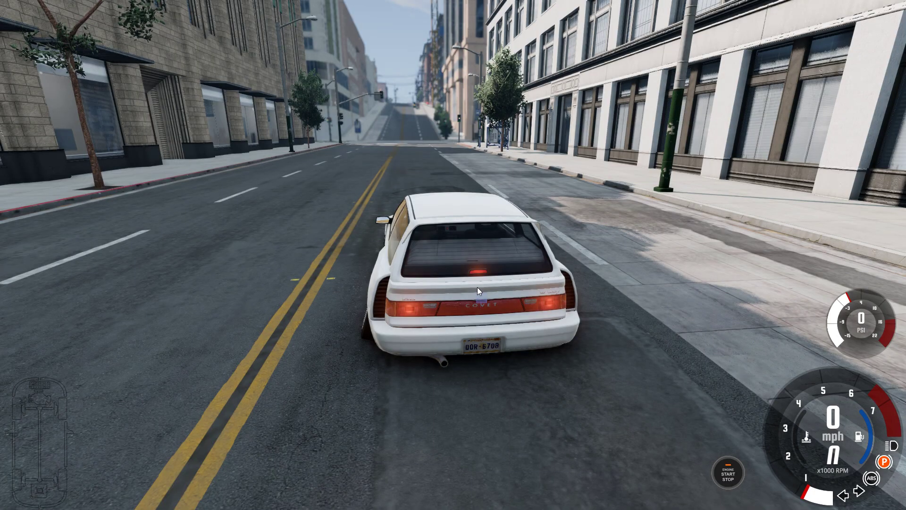
Open the world editor and enable driving the vehicle inside it.
key(F11)
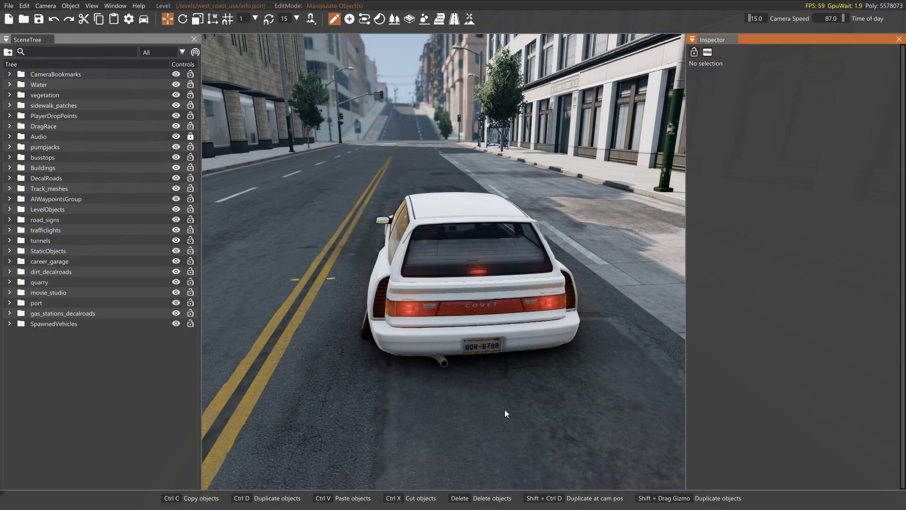
key(s)
key(a)
right_drag(476, 418, 575, 426)
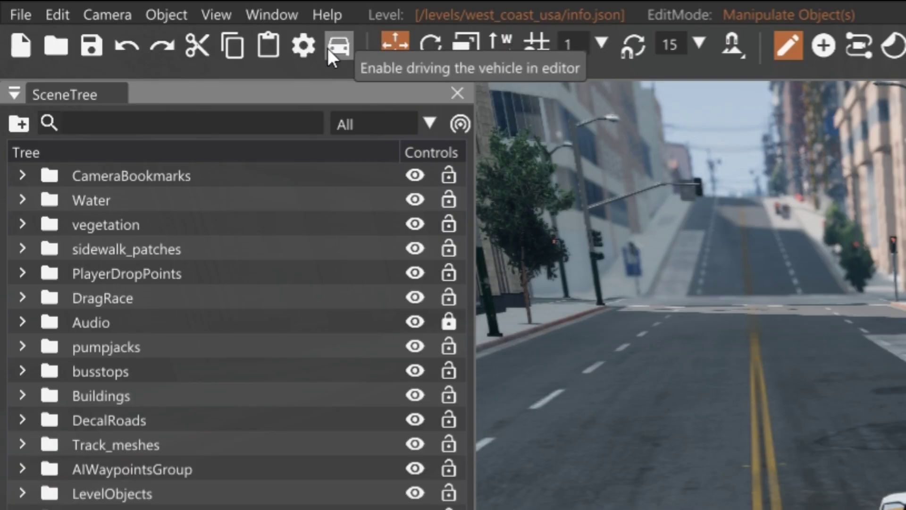
click(336, 55)
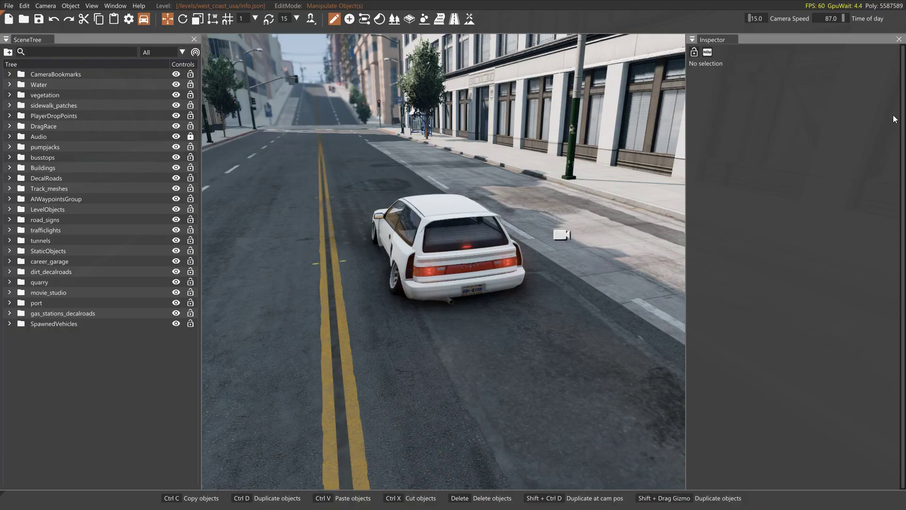
Open the Script AI Manager from the gameplay tools.
click(114, 6)
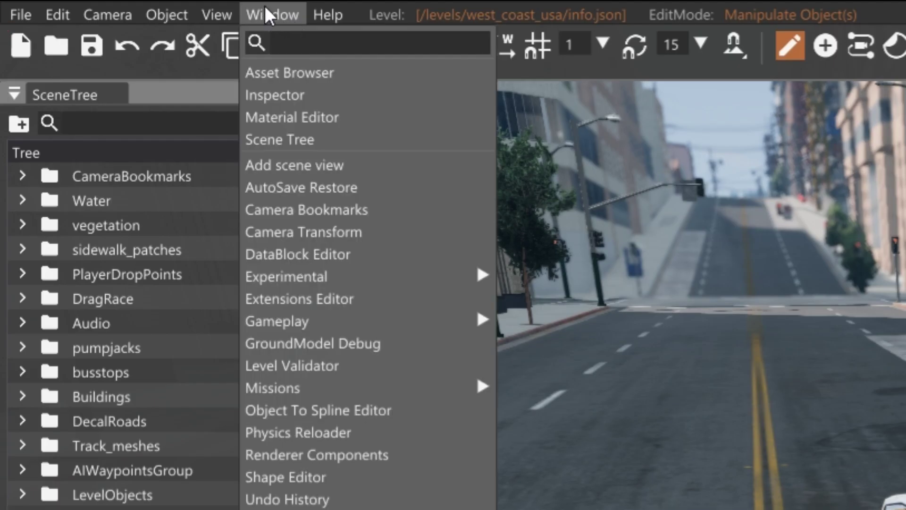
mouse_move(355, 322)
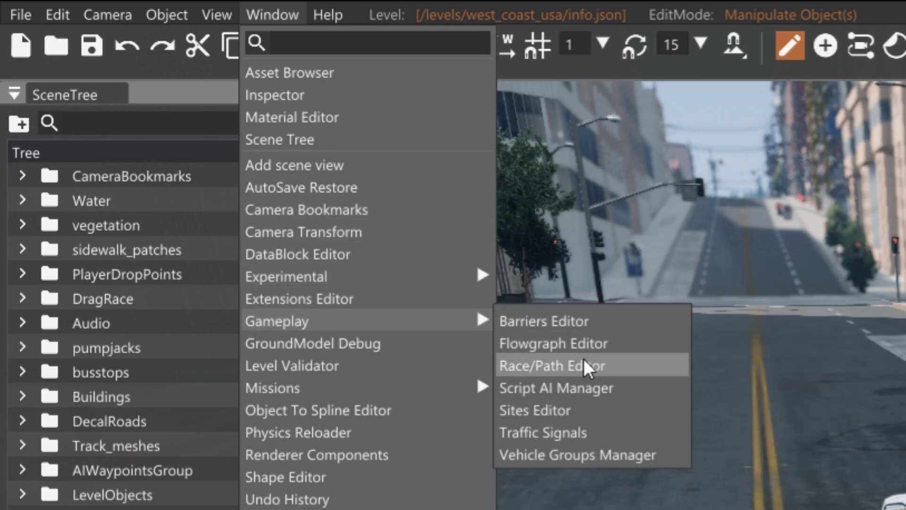
click(540, 390)
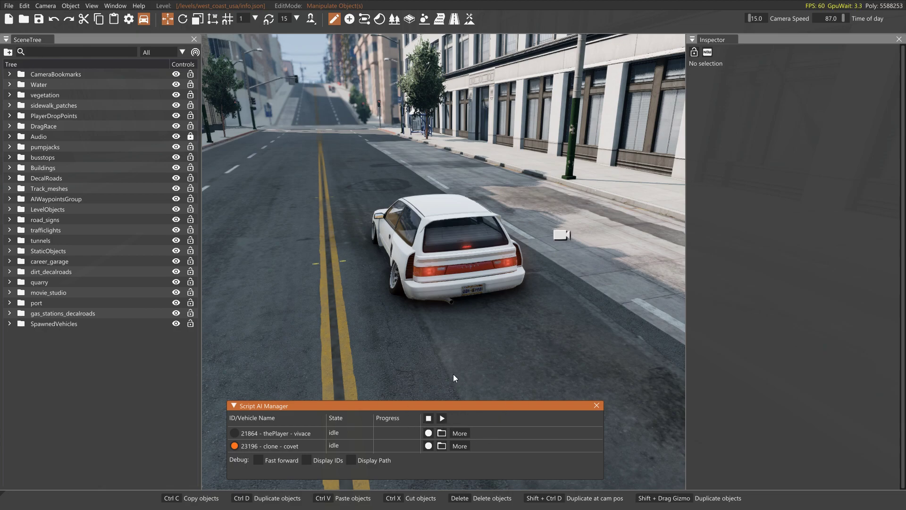
Switch from the free camera to the vehicle camera and cycle through the vehicles back to the covet.
key(s)
right_drag(513, 341, 573, 338)
key(a)
key(w)
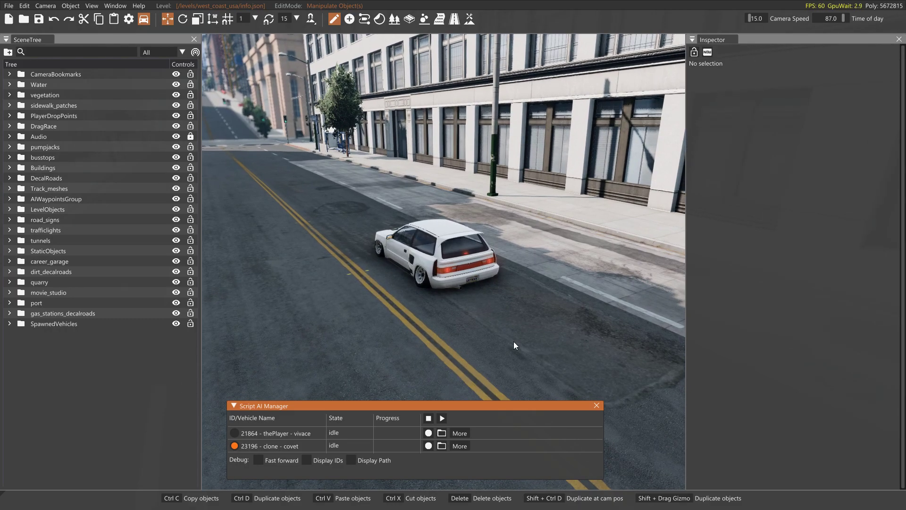
key(shift+c)
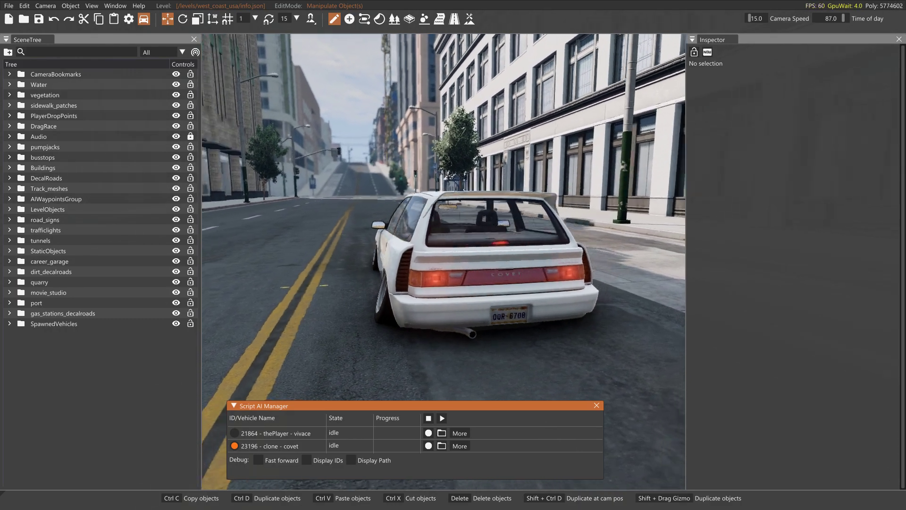
key(Tab)
key(Tab)
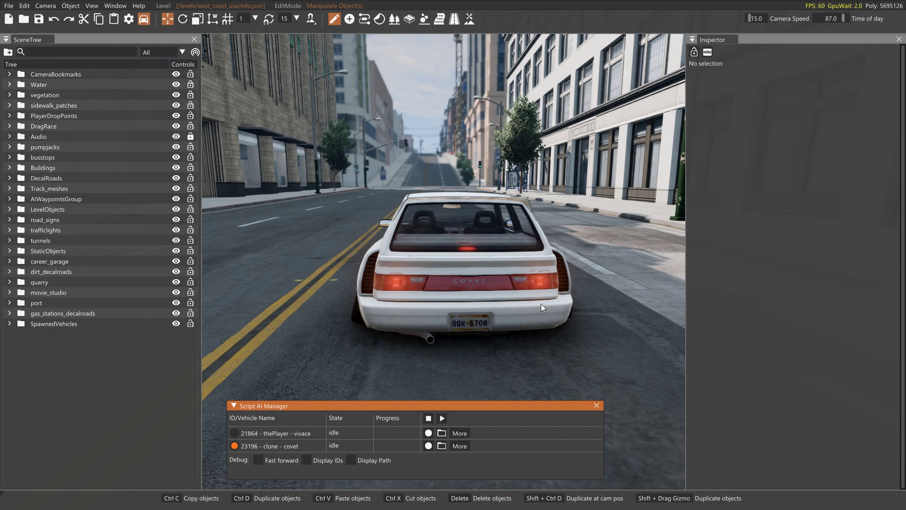
Record the covet driving up the street with the Script AI Manager, stop the recording and play it back.
right_drag(359, 312, 415, 321)
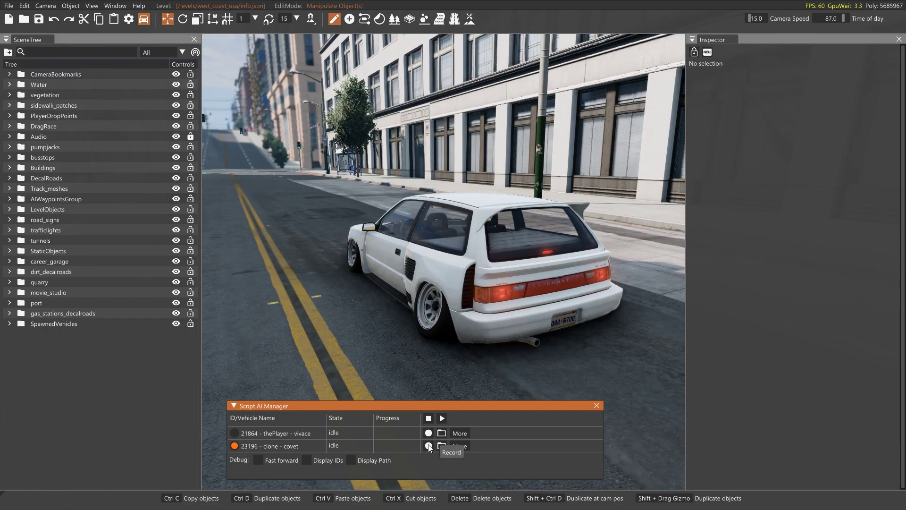
right_drag(632, 310, 828, 183)
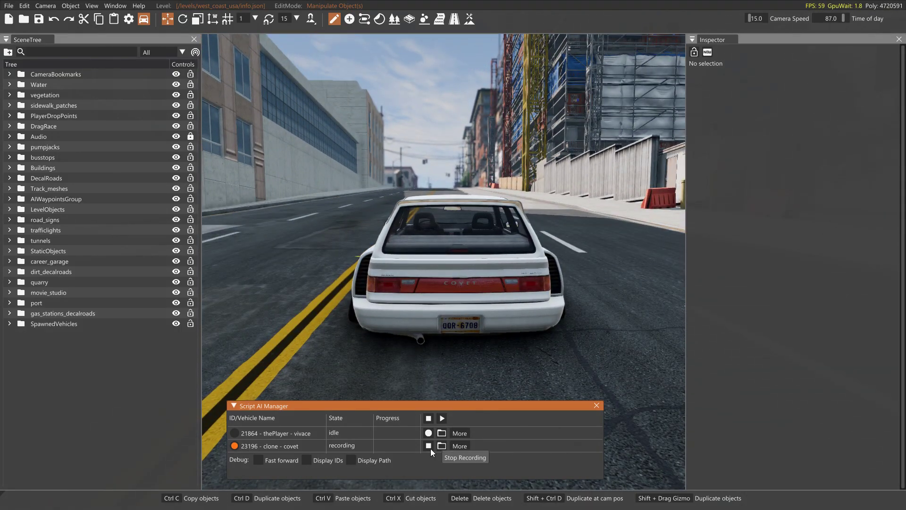
click(443, 446)
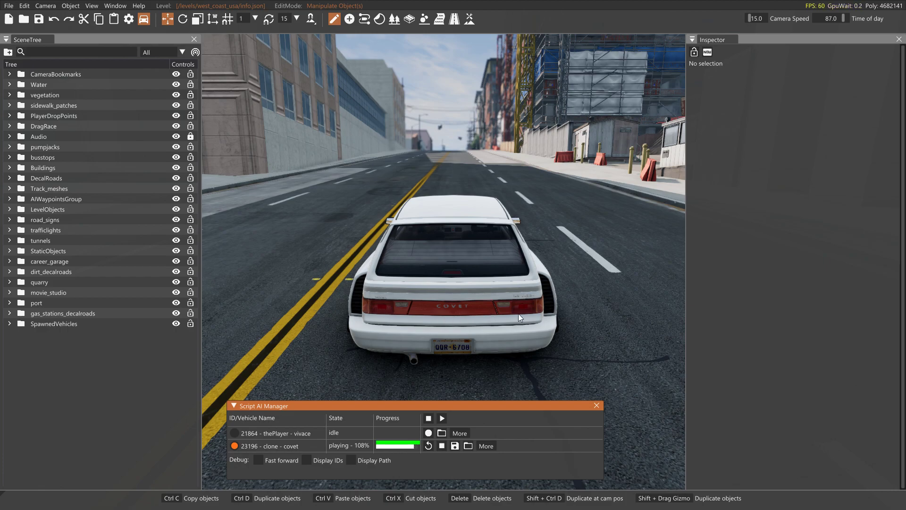
right_drag(590, 294, 641, 295)
Leave the world editor and add the AI Control app to the Freeroam UI layout.
key(F11)
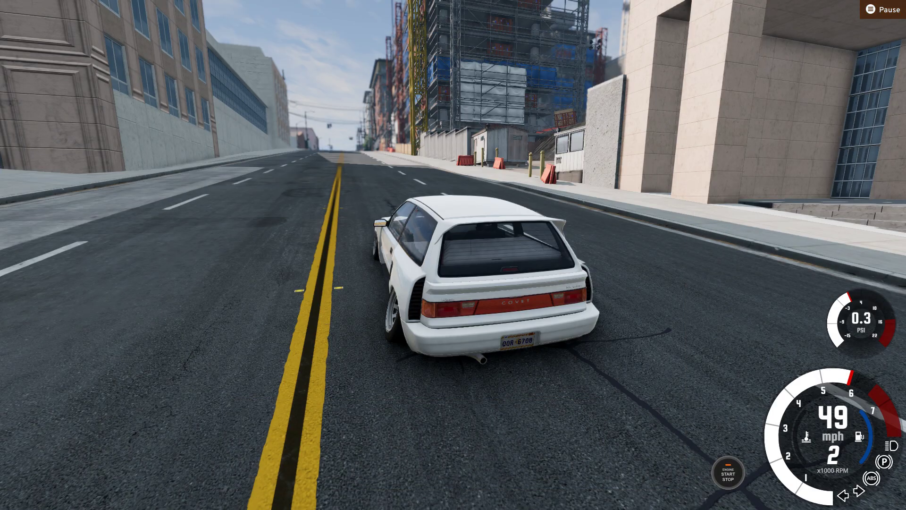
key(Escape)
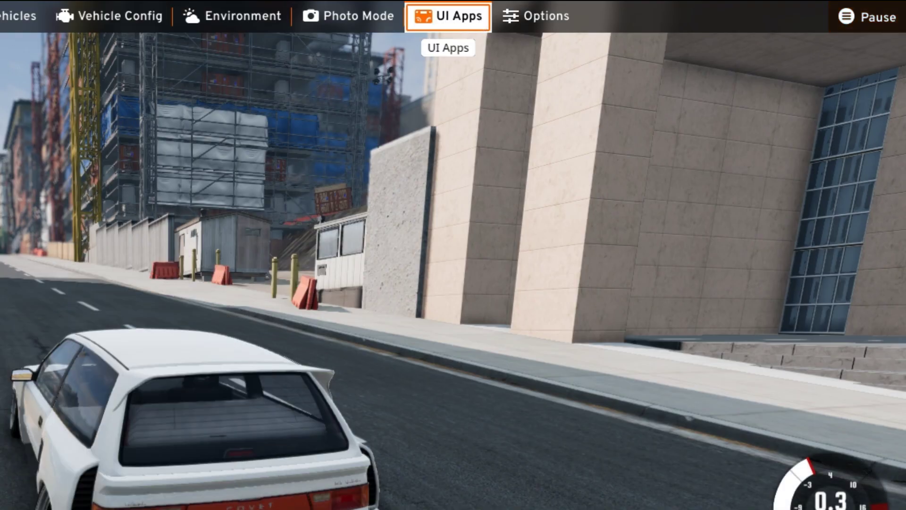
click(448, 16)
click(463, 57)
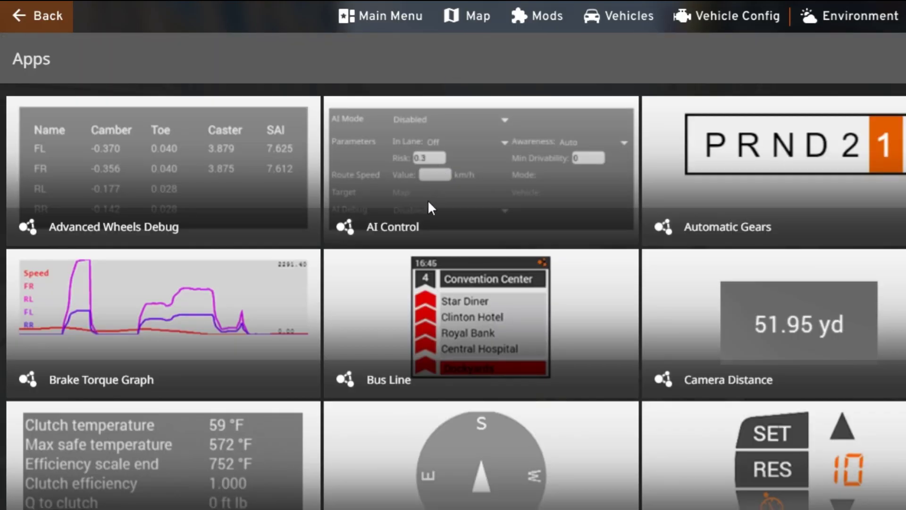
click(415, 198)
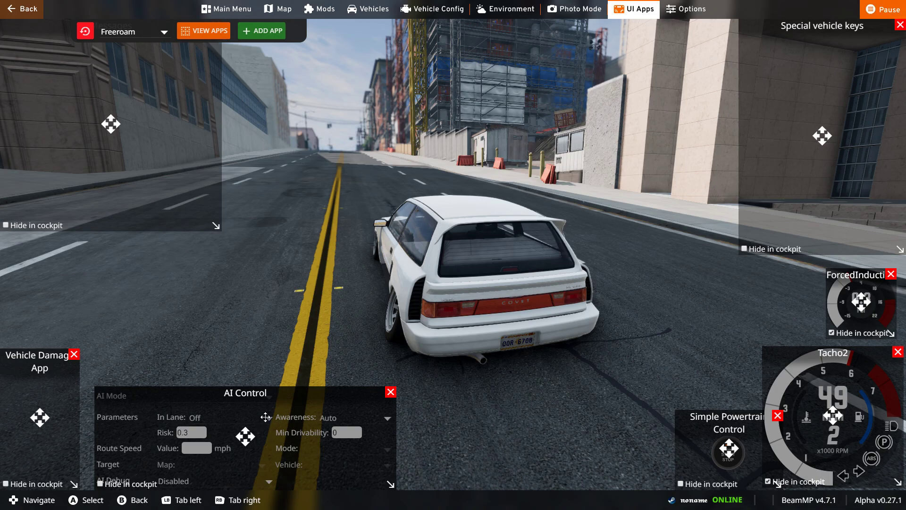
key(Escape)
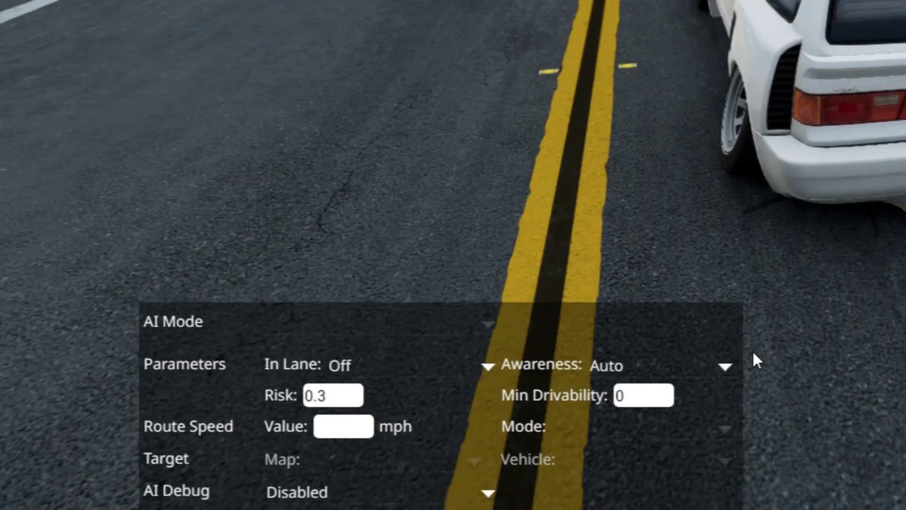
Review the Route Speed mode options in the AI Control app, leaving the mode unset.
click(590, 427)
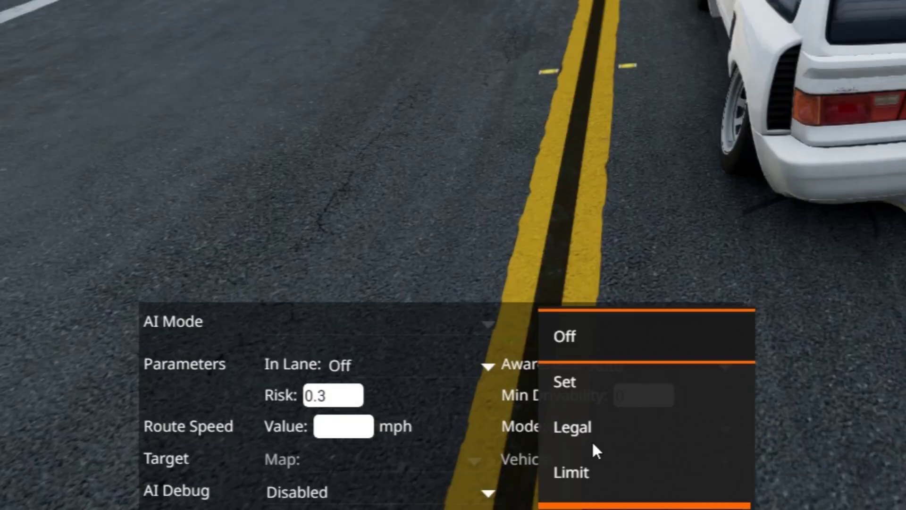
click(486, 436)
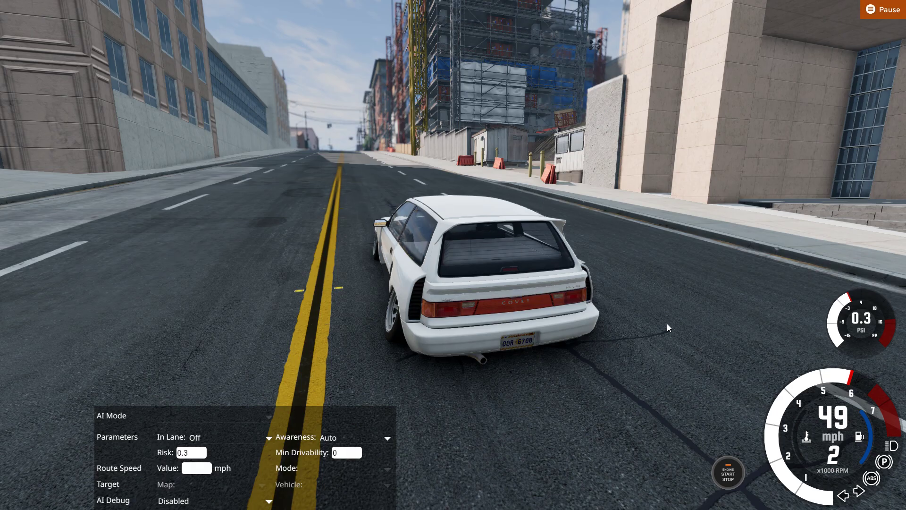
right_drag(667, 324, 667, 323)
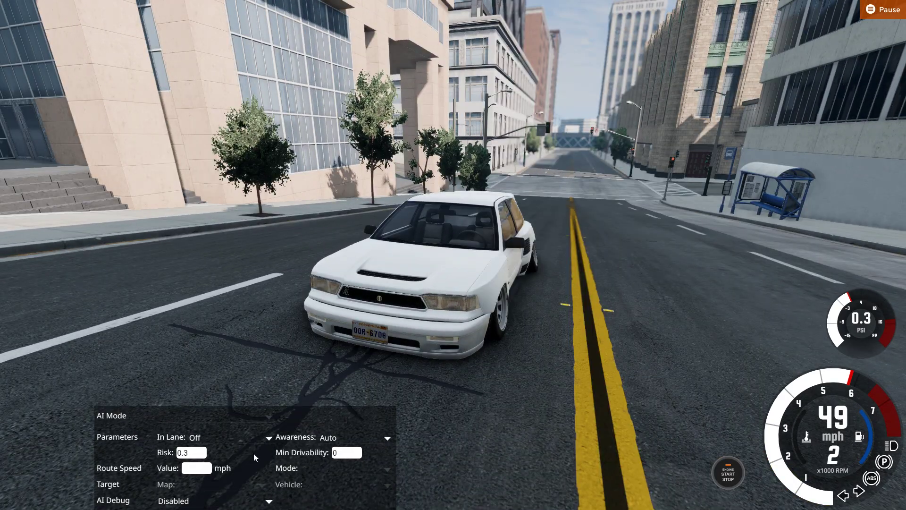
key(e)
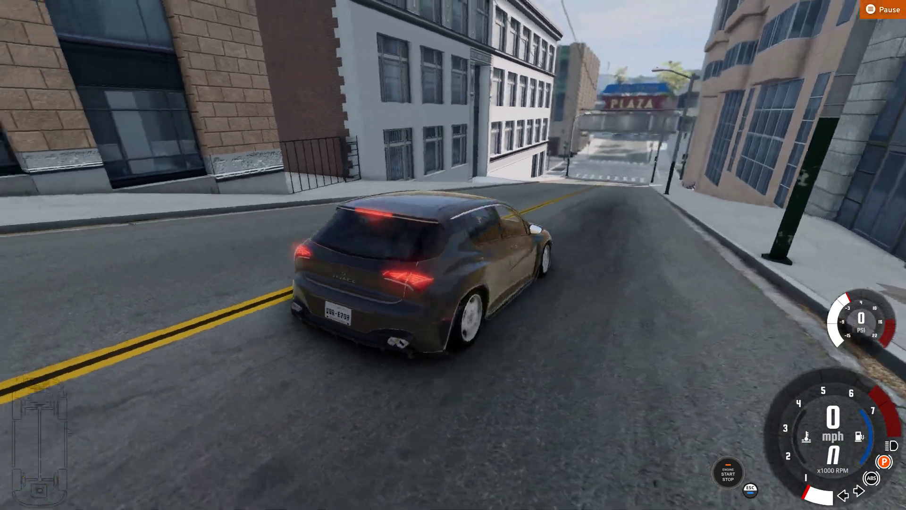
Reopen the world editor, play all recordings to place both cars at their starting positions, and stop the vivace's replay.
key(F11)
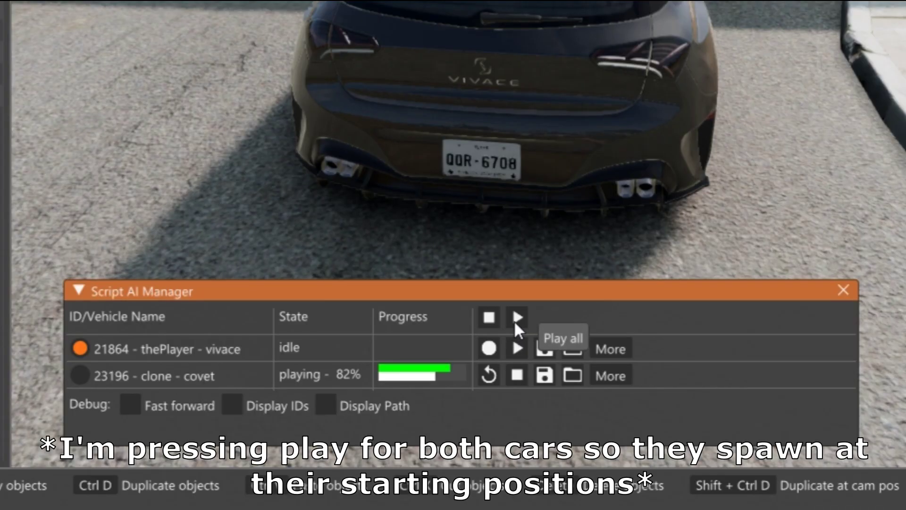
click(442, 418)
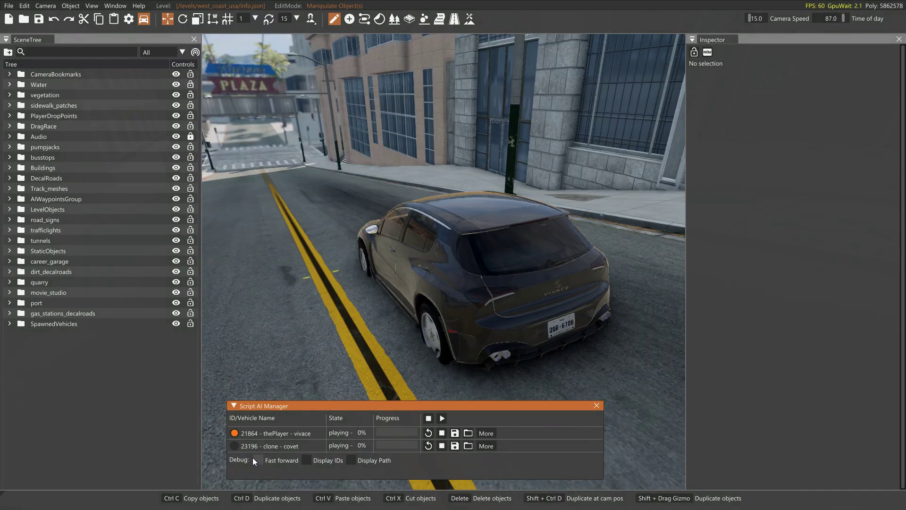
click(235, 446)
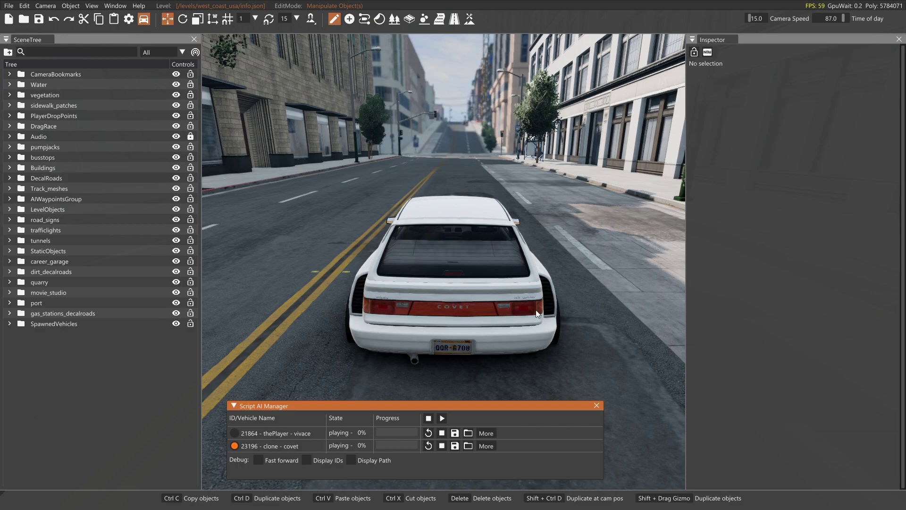
click(442, 433)
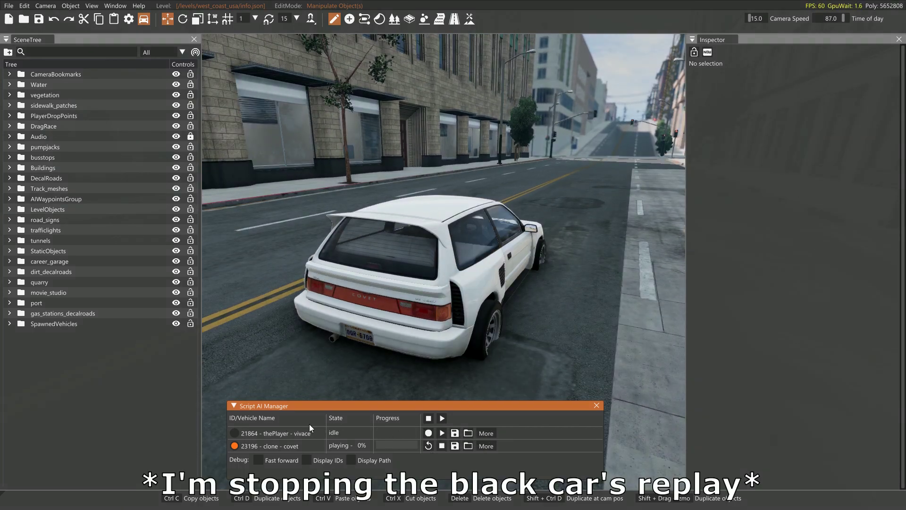
Try to time the collision by starting the vivace's replay with the covet's replay at 51%.
click(441, 419)
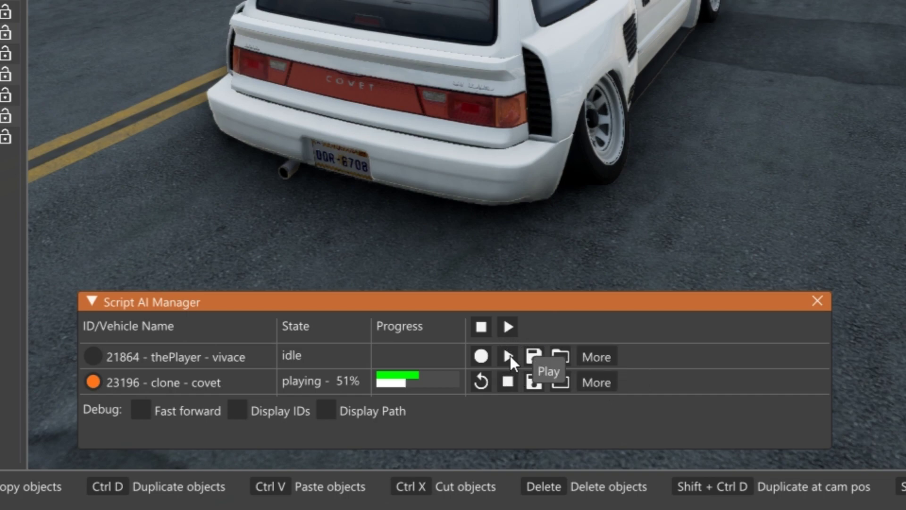
click(509, 355)
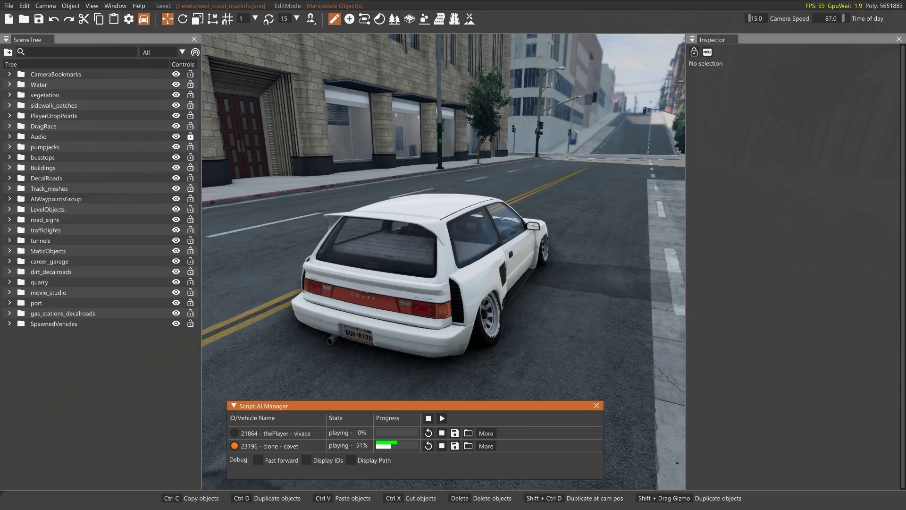
right_drag(642, 372, 685, 372)
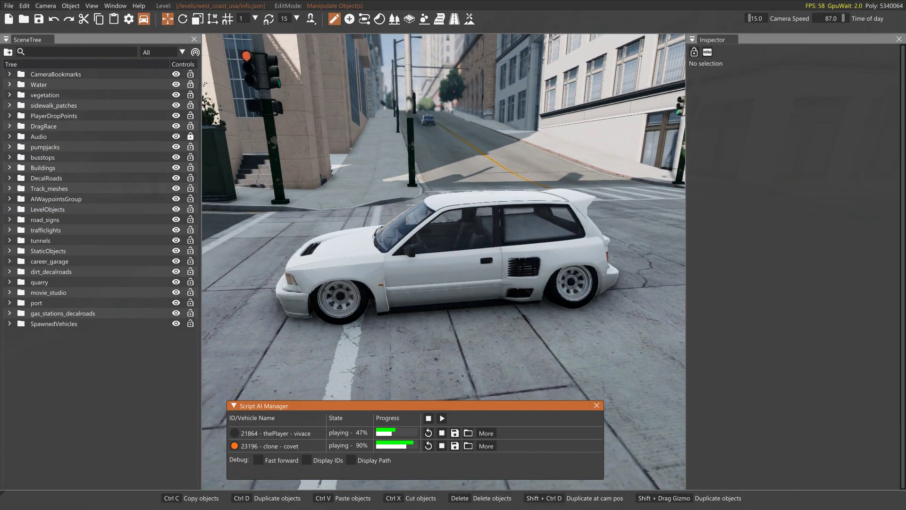
Restart the covet's replay and retry different start moments for the vivace's replay, stopping the replays between attempts.
click(428, 446)
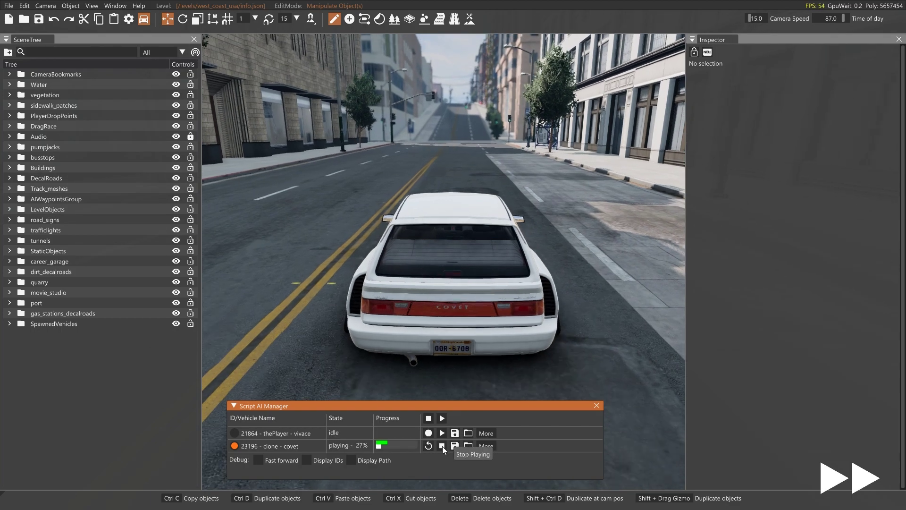
click(442, 433)
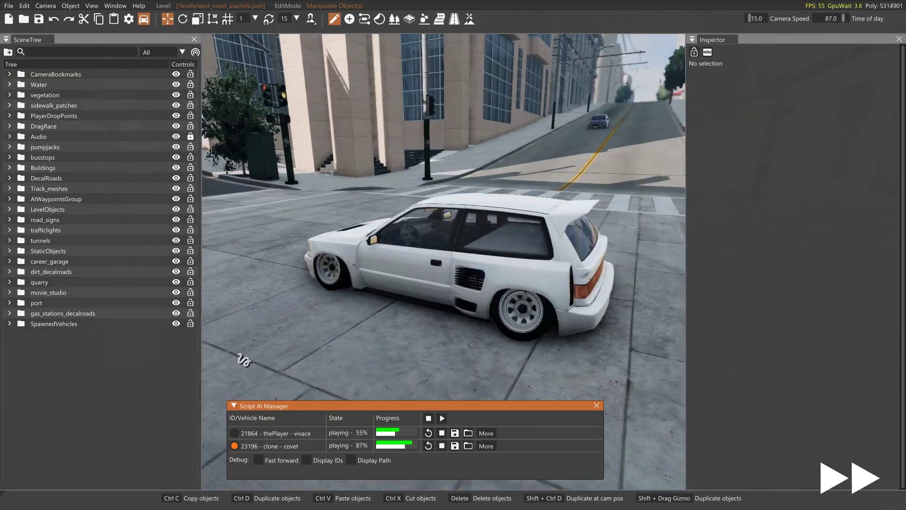
click(429, 418)
click(442, 445)
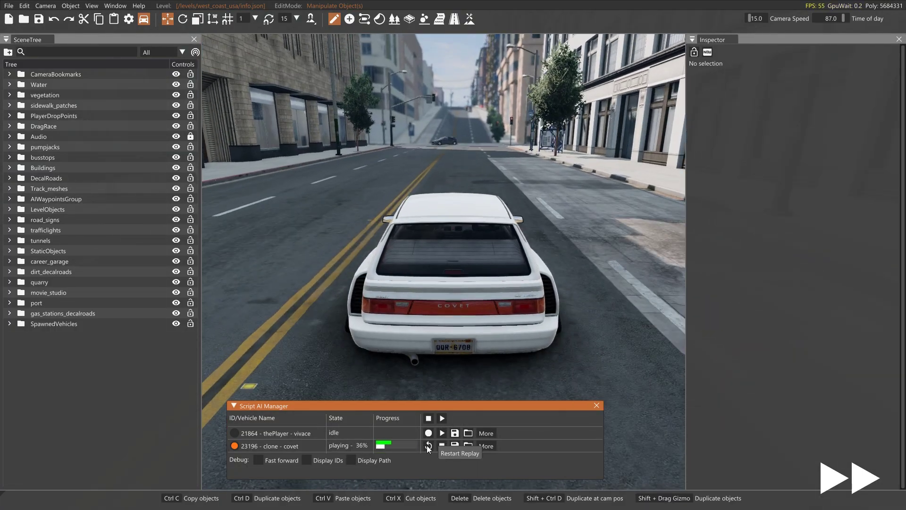
click(442, 433)
click(428, 418)
Play both replays with the vivace starting before the covet, follow the covet through the collision, and switch to the vivace.
click(442, 433)
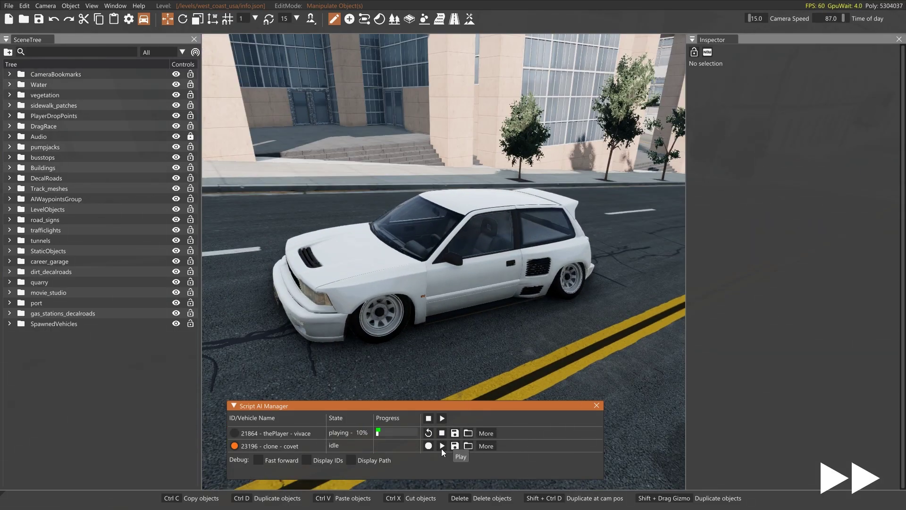
click(442, 446)
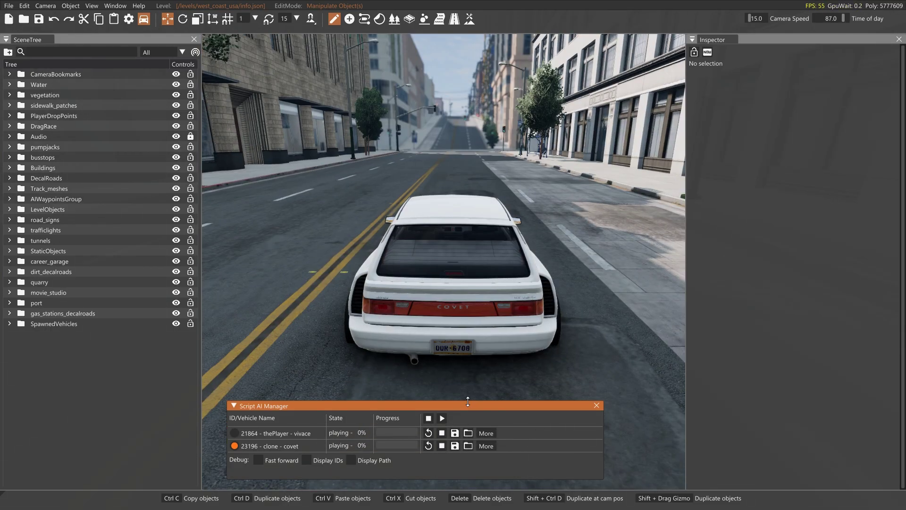
right_drag(470, 350, 562, 347)
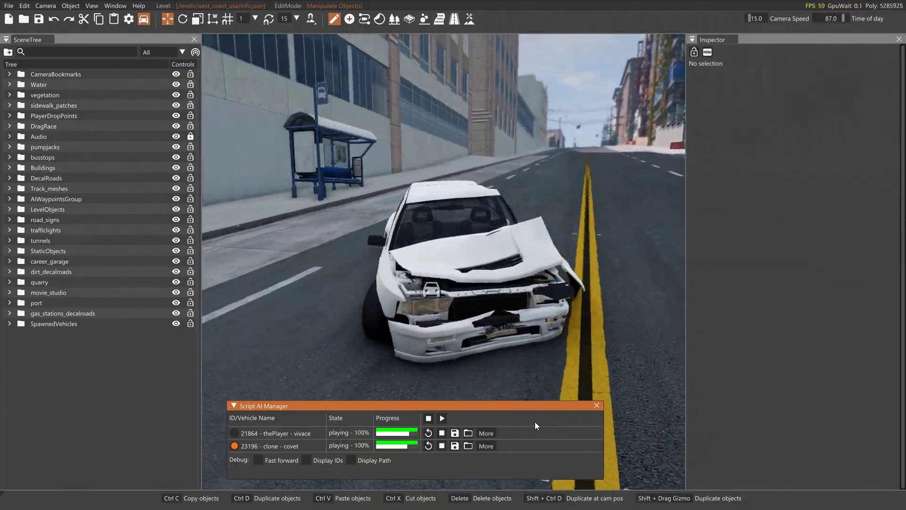
key(Tab)
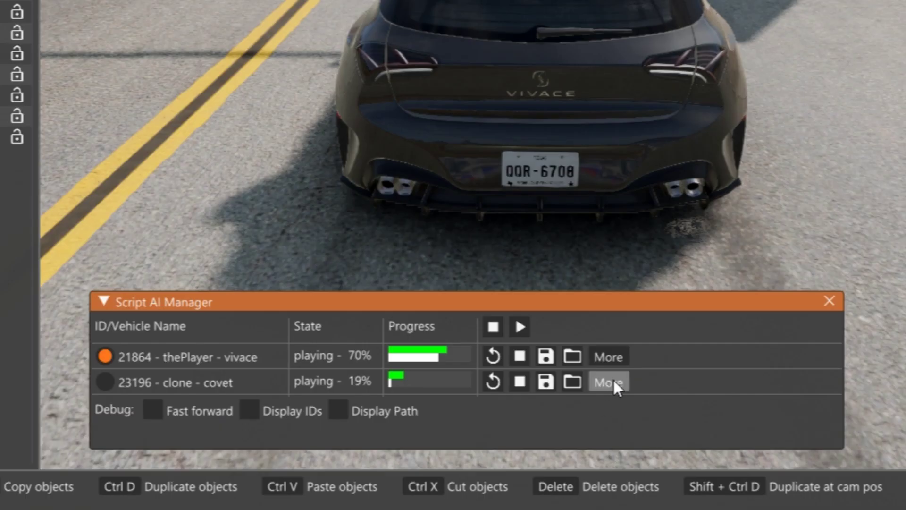
Open the additional replay options of the vivace and the covet to examine Loop, Start Offset and Start Delay.
click(610, 356)
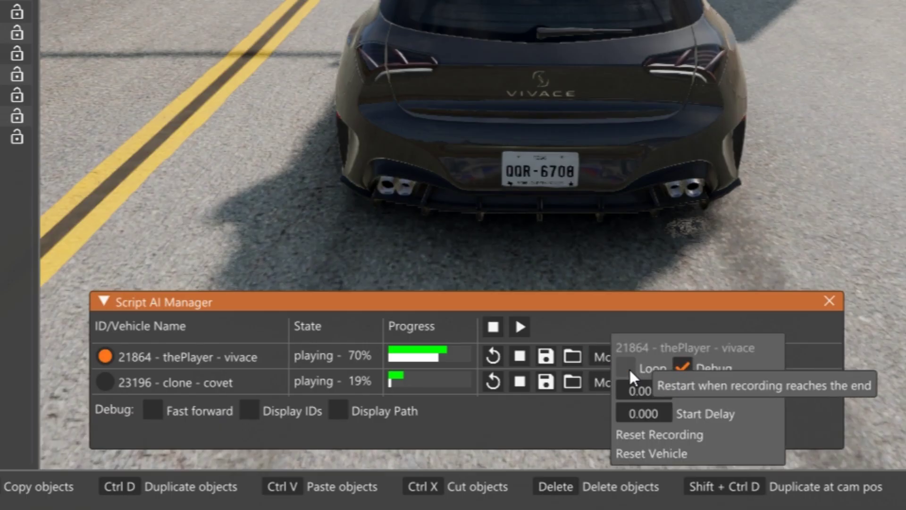
click(599, 394)
click(613, 385)
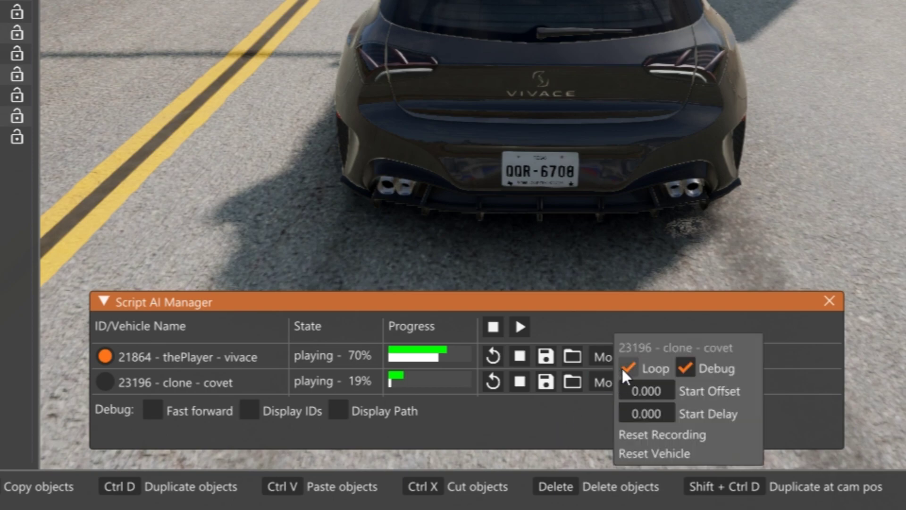
click(589, 418)
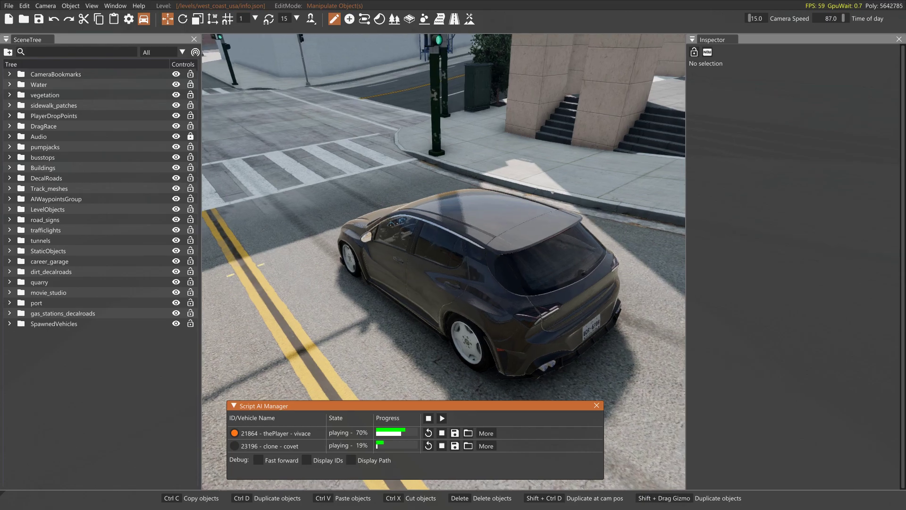
Leave the world editor, enter Photo Mode, place the free camera at the street corner facing the intersection, and hide the interface.
key(F11)
key(Escape)
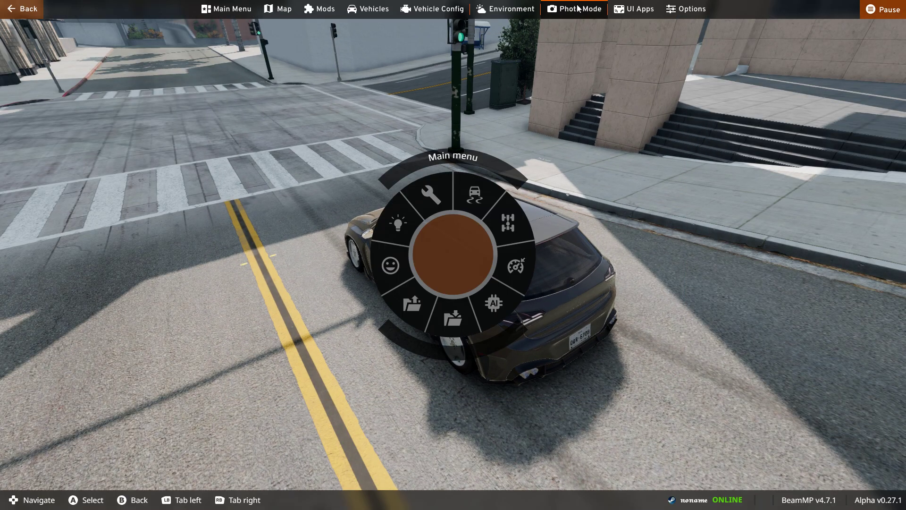
click(575, 9)
right_drag(565, 136, 556, 134)
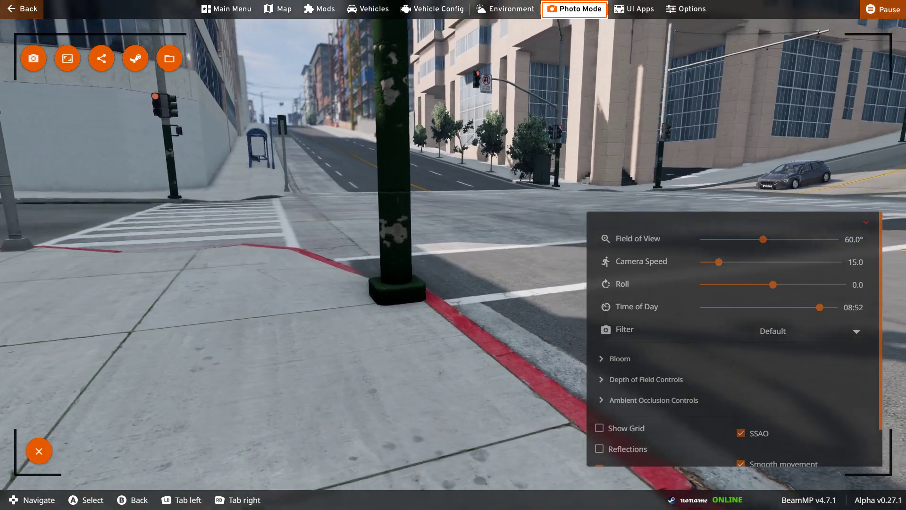
key(w)
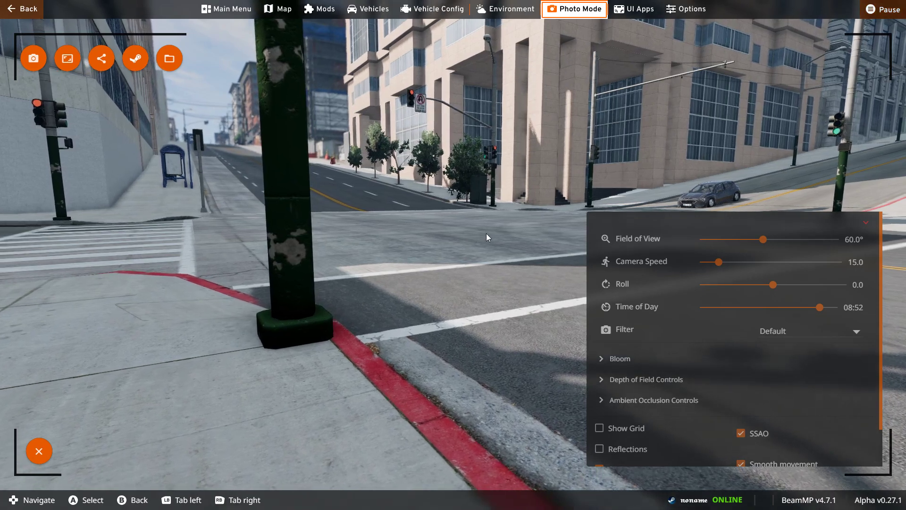
key(alt+u)
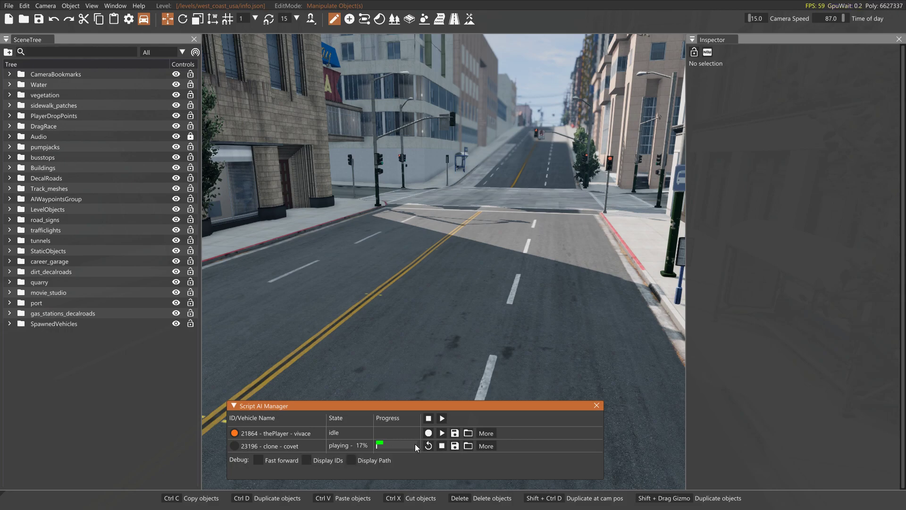
Start the vivace's replay while the covet's replay is at 17%, and reposition the camera to film the intersection.
click(445, 430)
key(a)
right_drag(486, 291, 430, 288)
key(w)
key(d)
Leave the world editor, enter Photo Mode behind the covet, and fly the camera down the street toward the intersection.
key(F11)
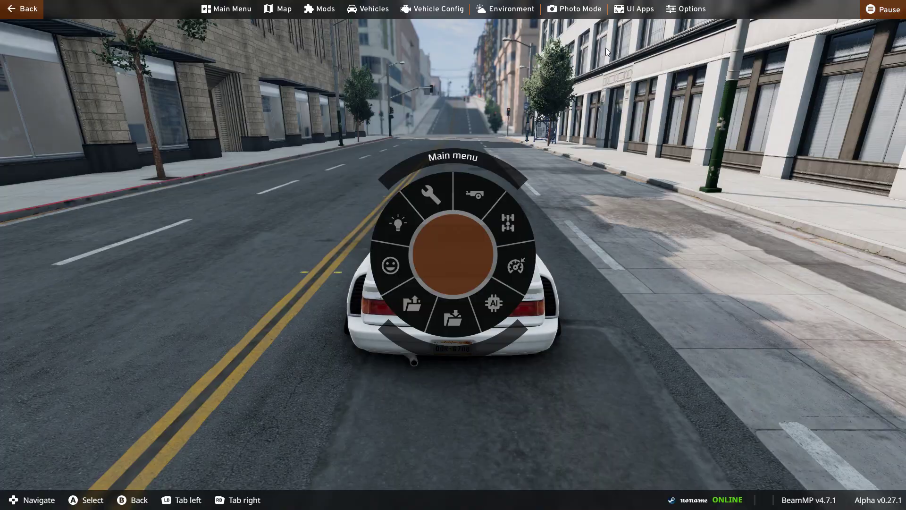
click(583, 8)
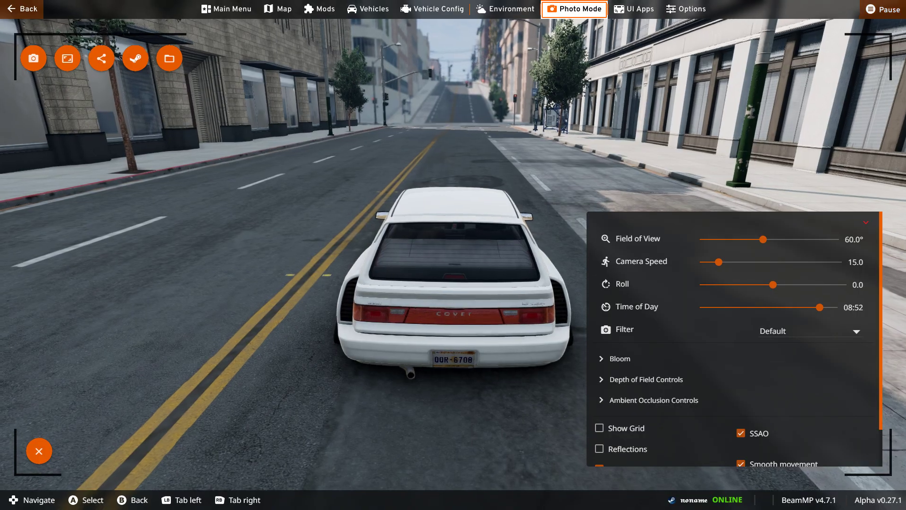
key(w)
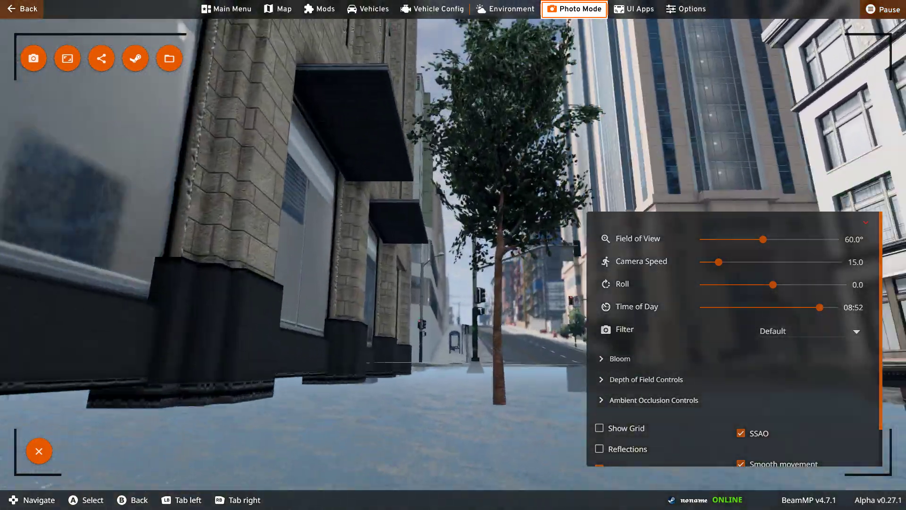